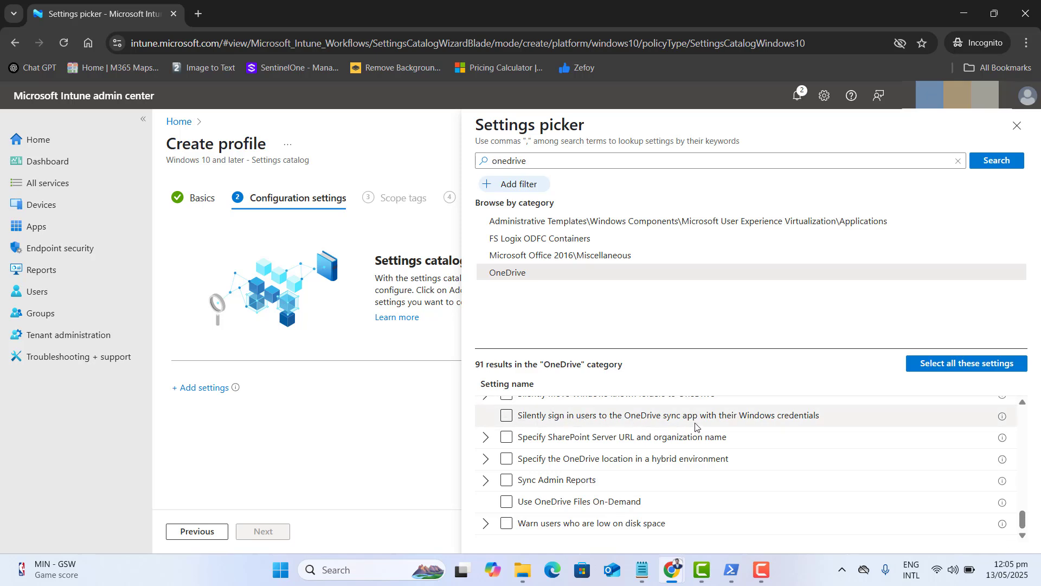
Add the OneDrive settings for silently signing in users with their Windows credentials and preventing users from syncing personal OneDrive accounts (User).
click(508, 416)
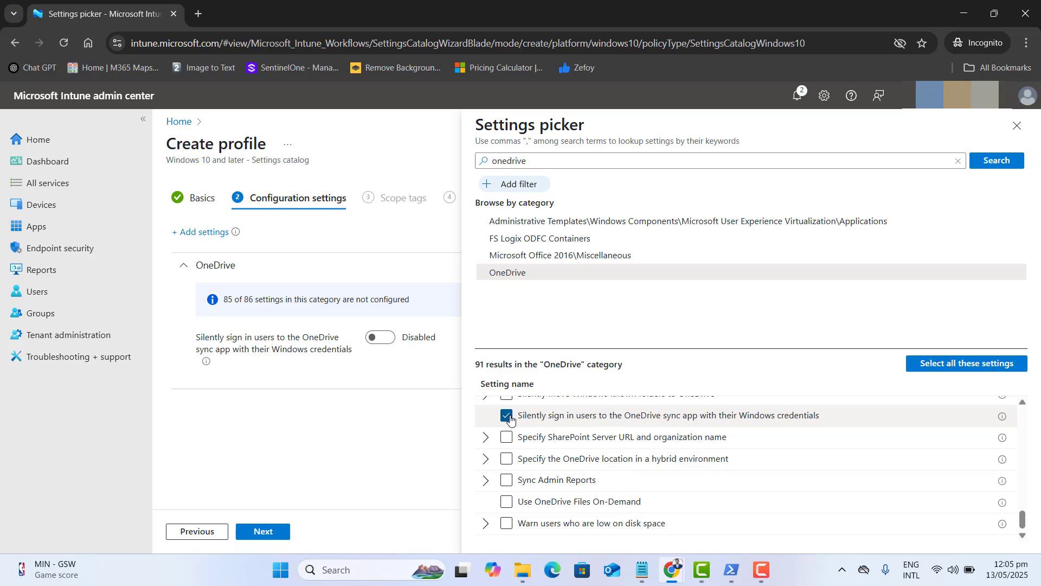
drag(1023, 519, 1026, 493)
click(509, 488)
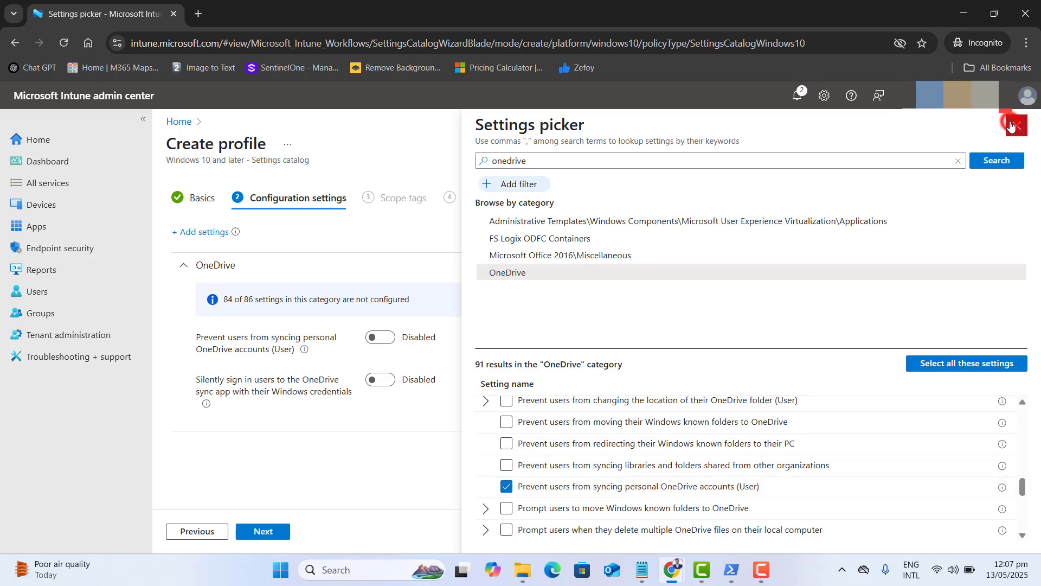
click(1012, 126)
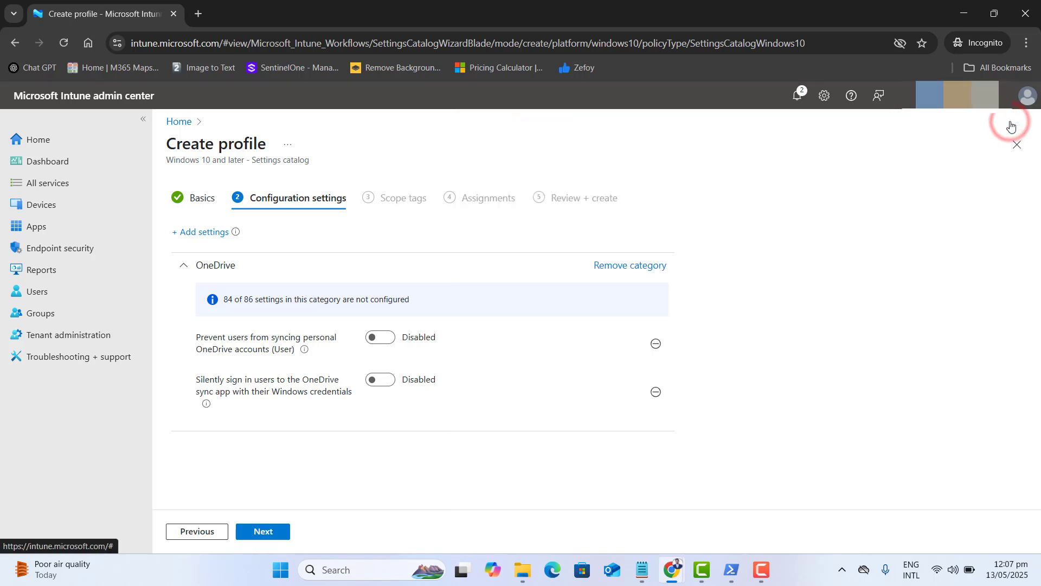
Enable both OneDrive settings in the profile and proceed to the scope tags.
click(375, 339)
click(379, 381)
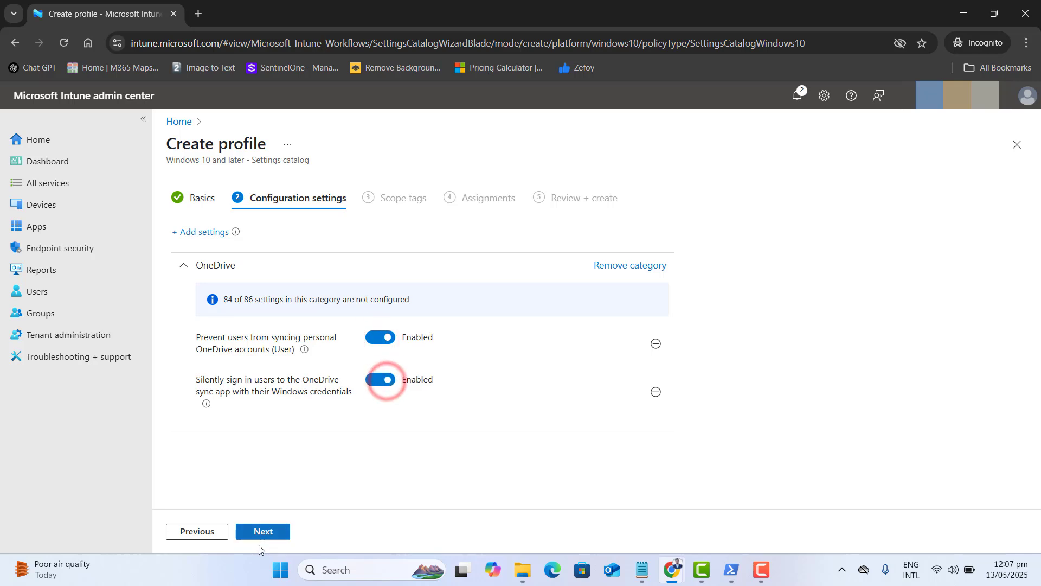
click(264, 531)
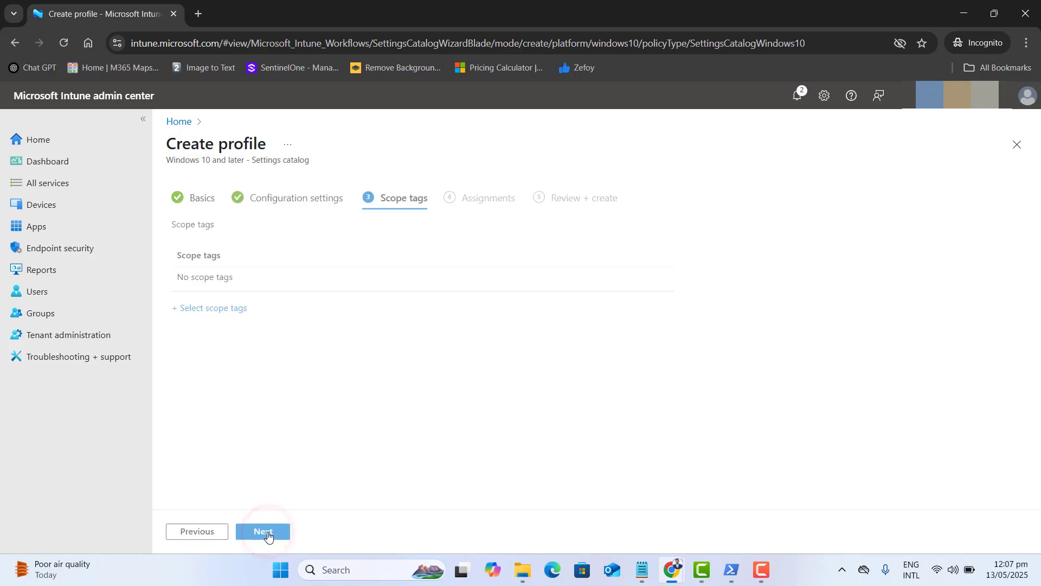
Leave the scope tags empty and assign the profile to the Mobile Device Users group as an included group.
click(263, 532)
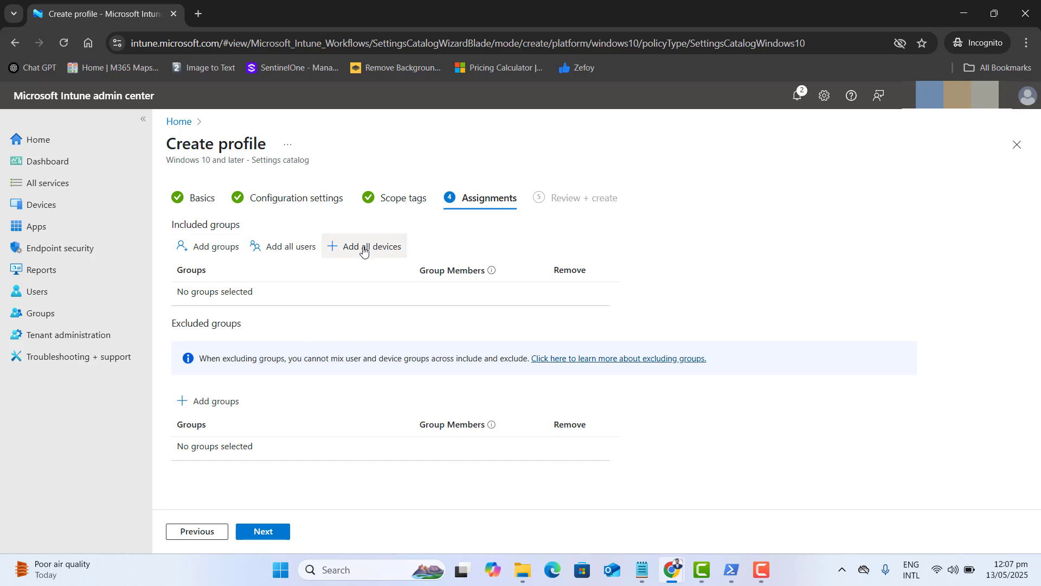
click(221, 254)
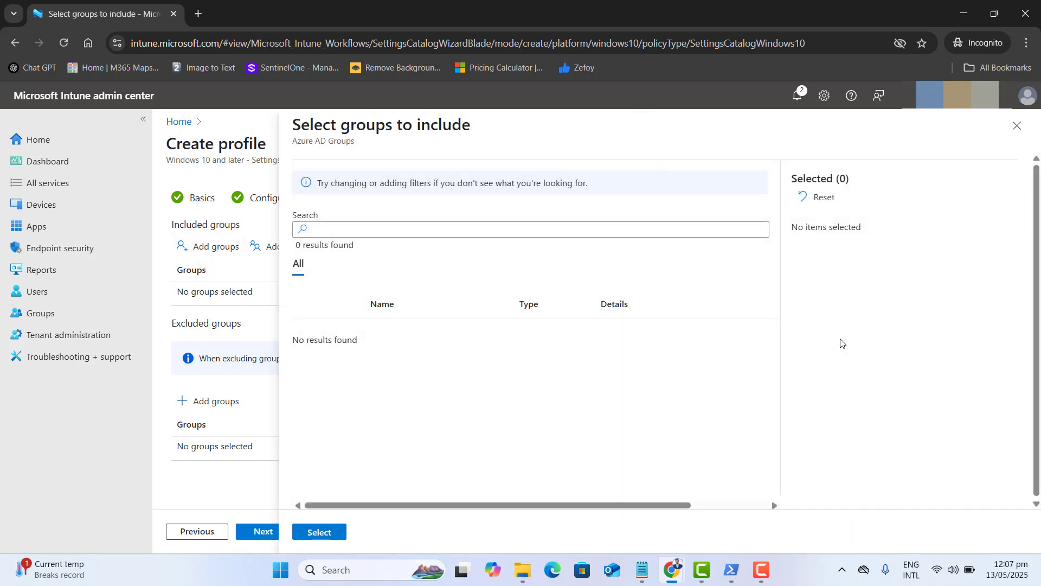
click(338, 257)
drag(776, 384, 779, 436)
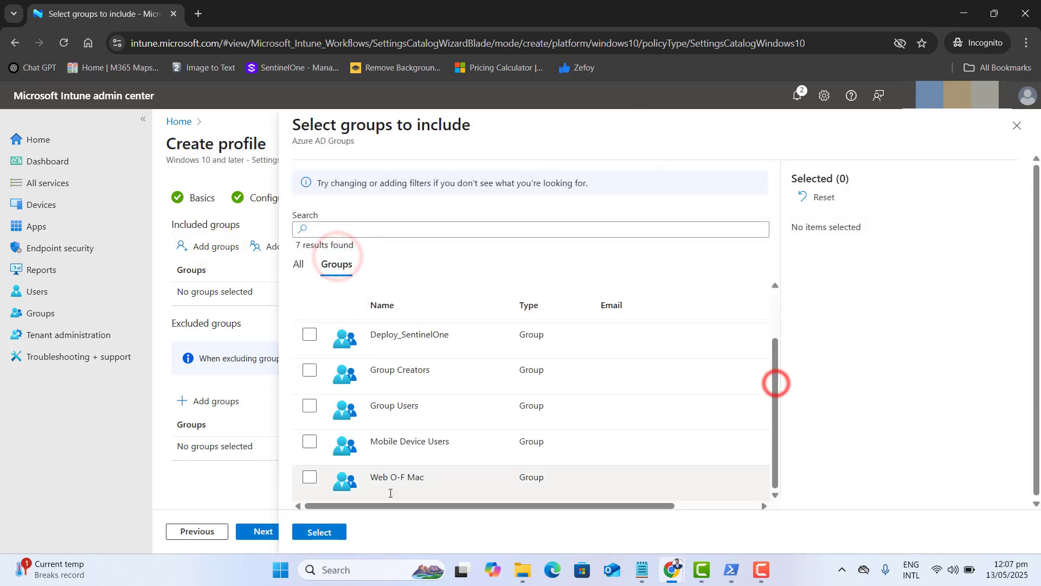
click(310, 441)
click(312, 528)
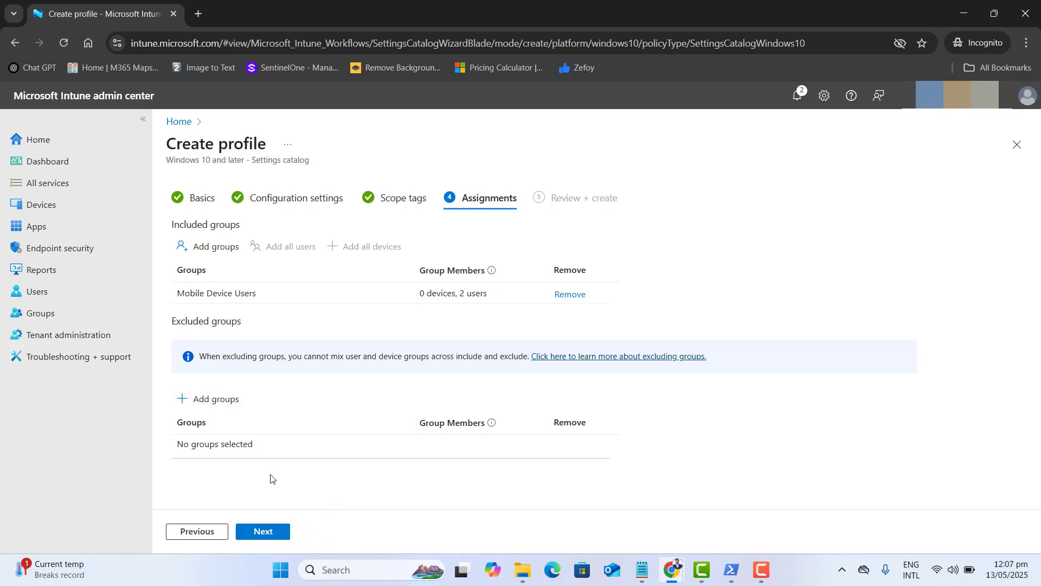
Review the summary of the Stop OneDrive Personal Sync profile and create it.
click(266, 532)
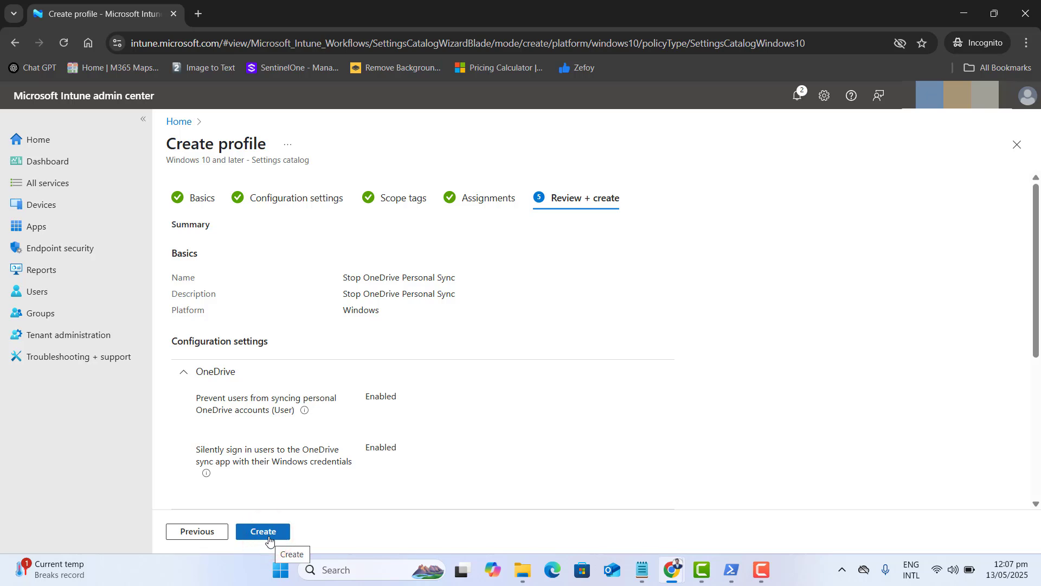
drag(1035, 262, 1040, 288)
scroll(643, 281, up, 1)
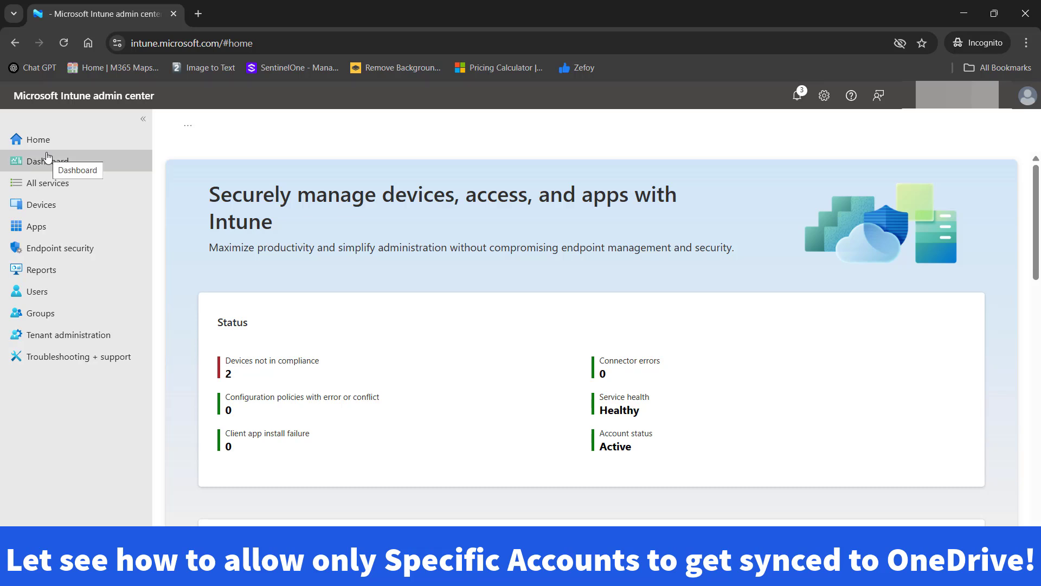
Create a new device configuration profile for the Windows 10 and later platform with the Settings catalog profile type.
click(45, 208)
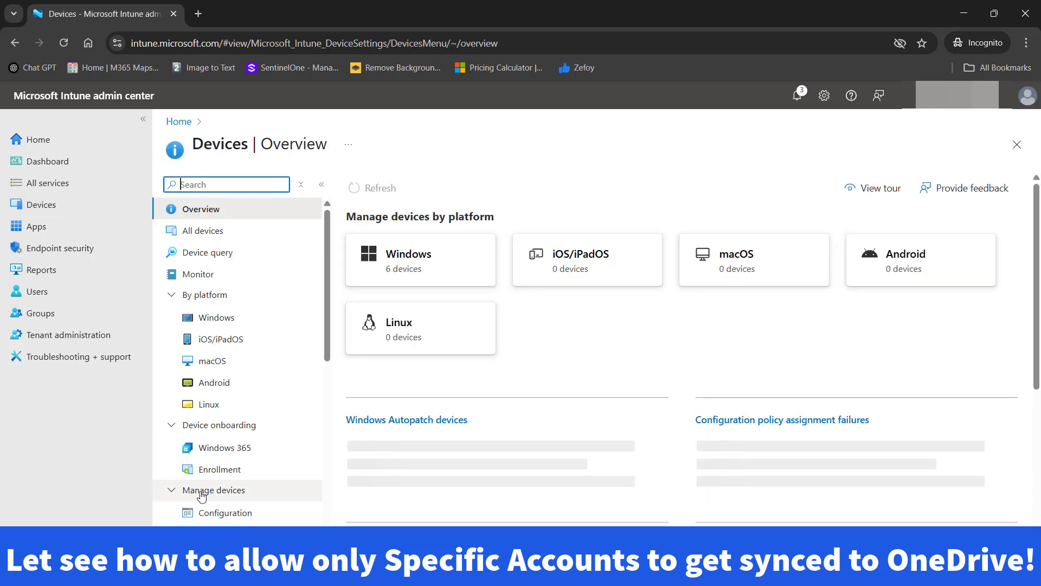
click(225, 514)
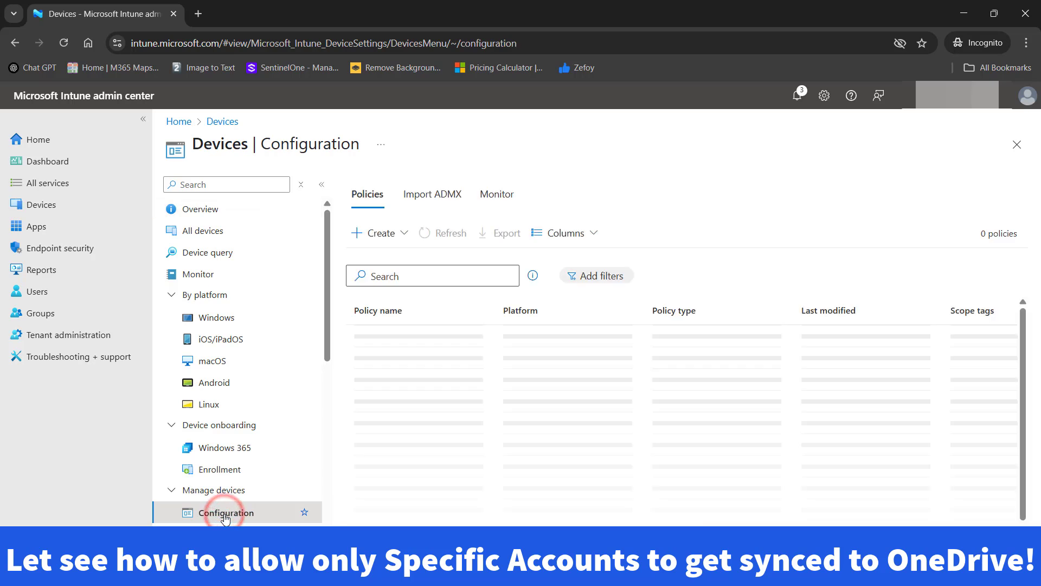
click(379, 235)
click(380, 260)
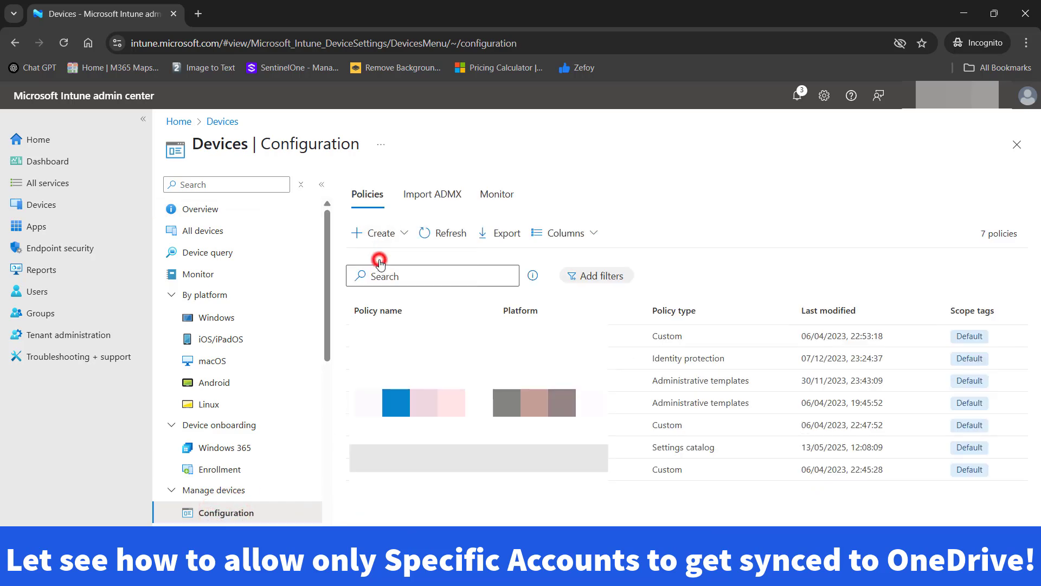
click(708, 185)
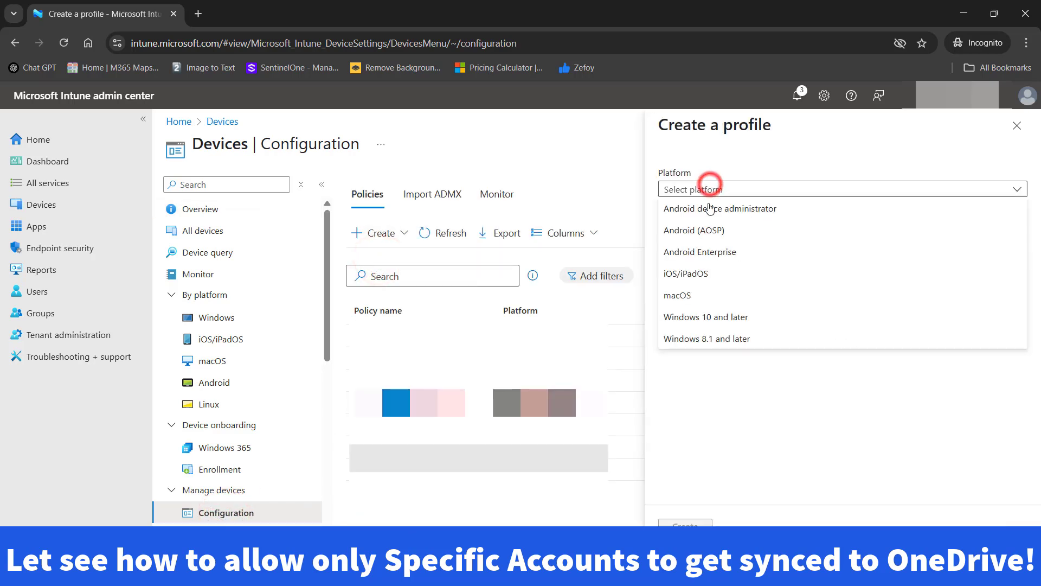
click(697, 317)
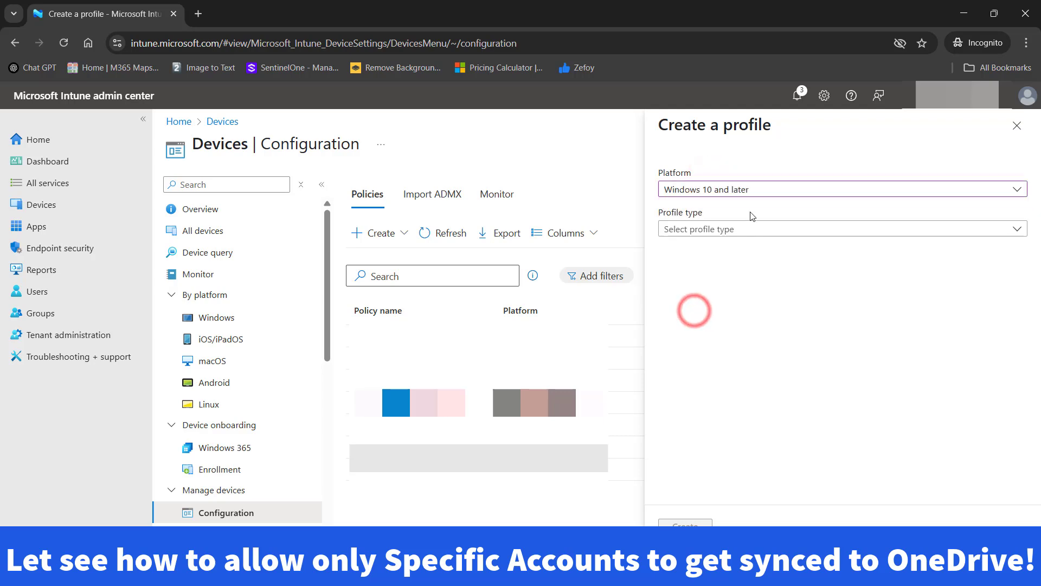
click(747, 233)
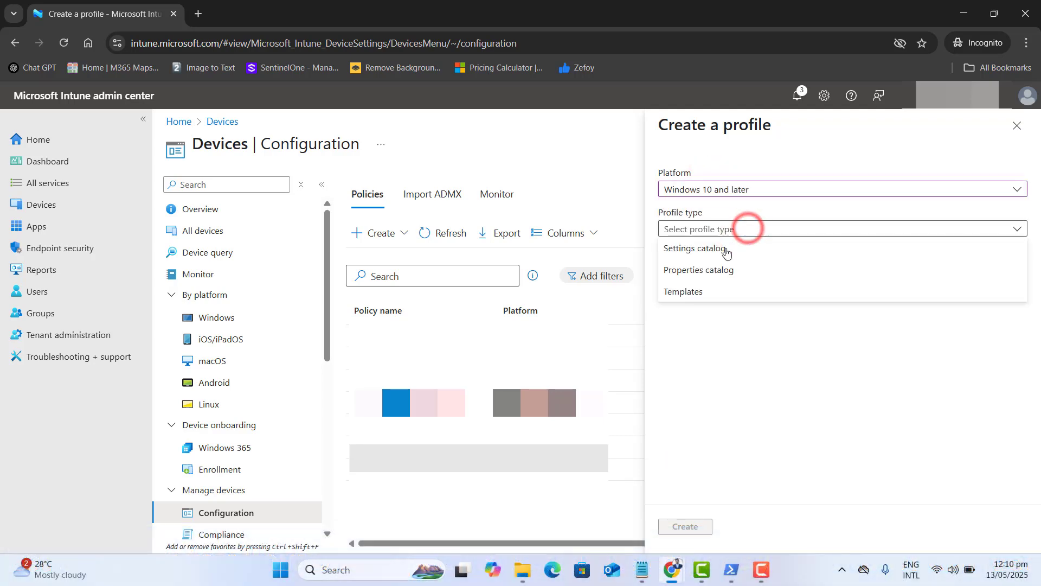
click(710, 251)
click(683, 527)
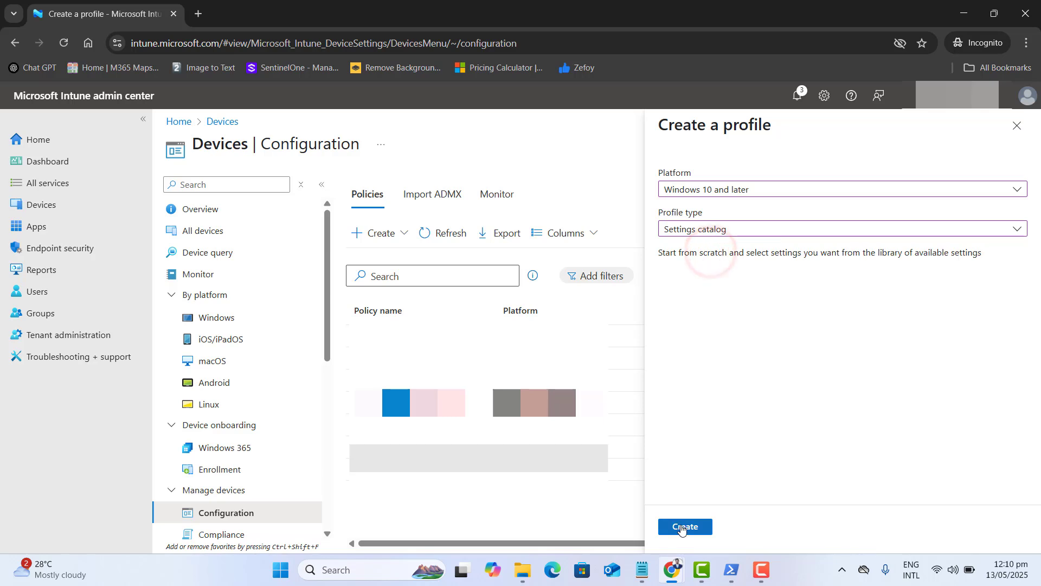
Name the profile "Allow on Company Email to Sync to OneDrive" and continue to its configuration settings.
click(422, 225)
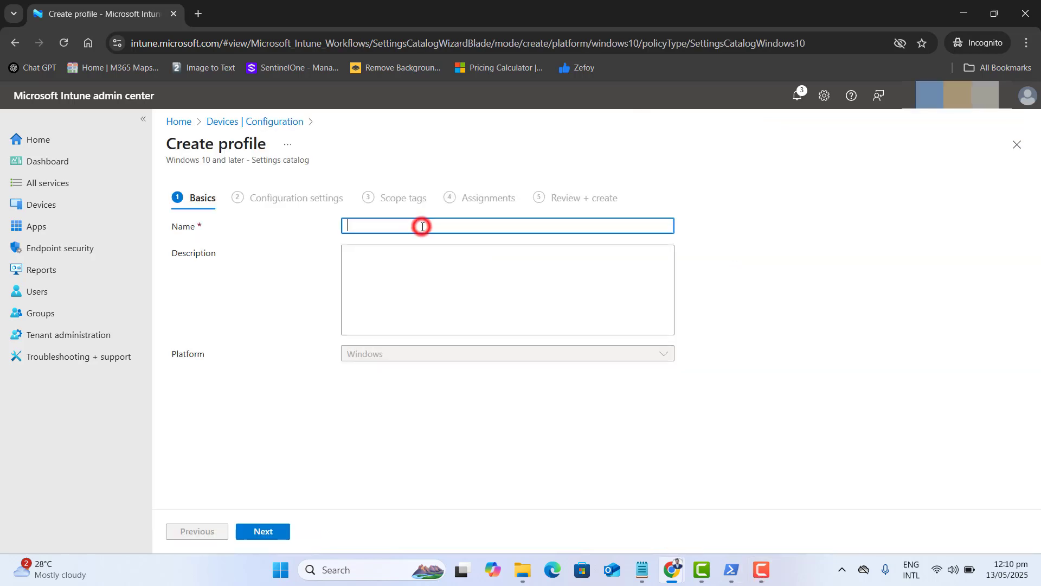
text(Allow on Company Ema)
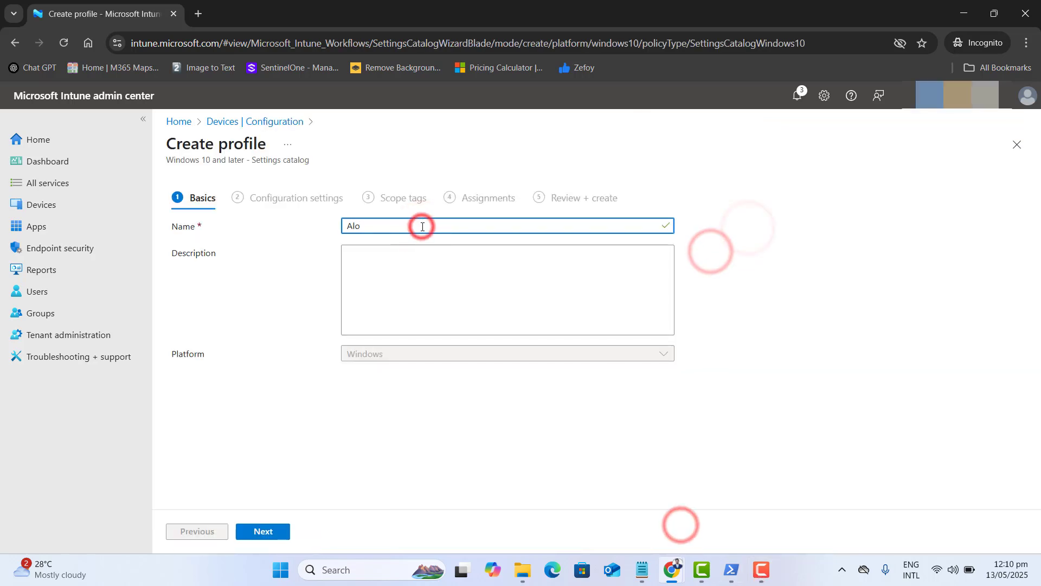
text(il to Sync to OneDriv)
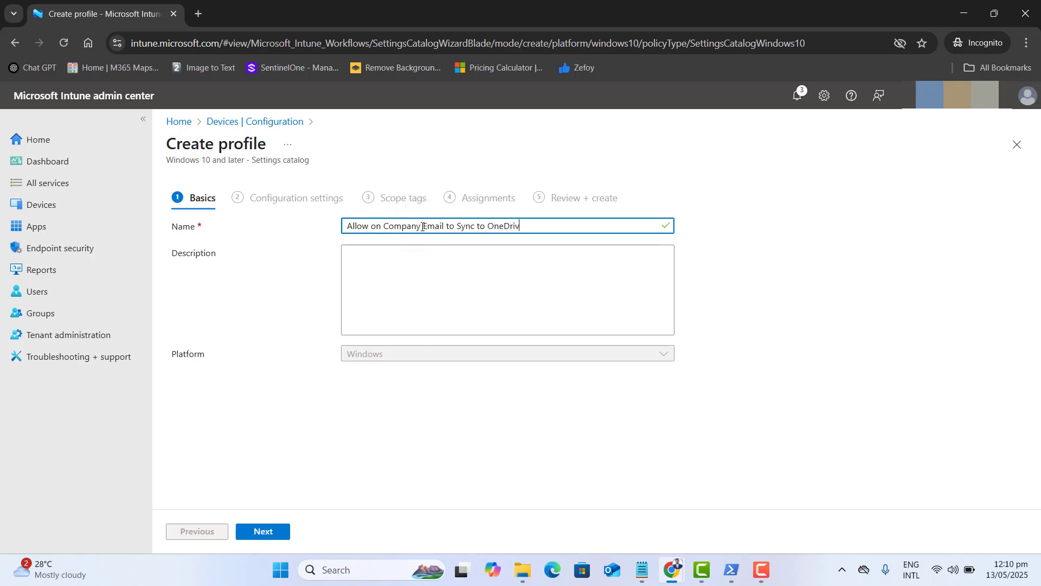
text(e)
click(409, 274)
click(264, 531)
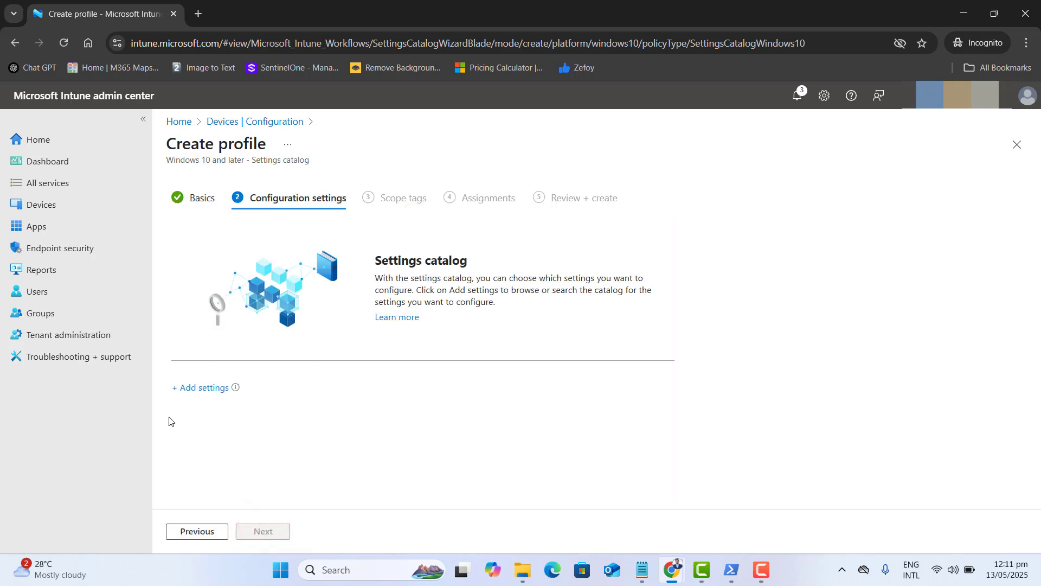
Add the OneDrive setting "Allow syncing OneDrive accounts for only specific organizations" and enable it, ready for a tenant ID.
click(193, 388)
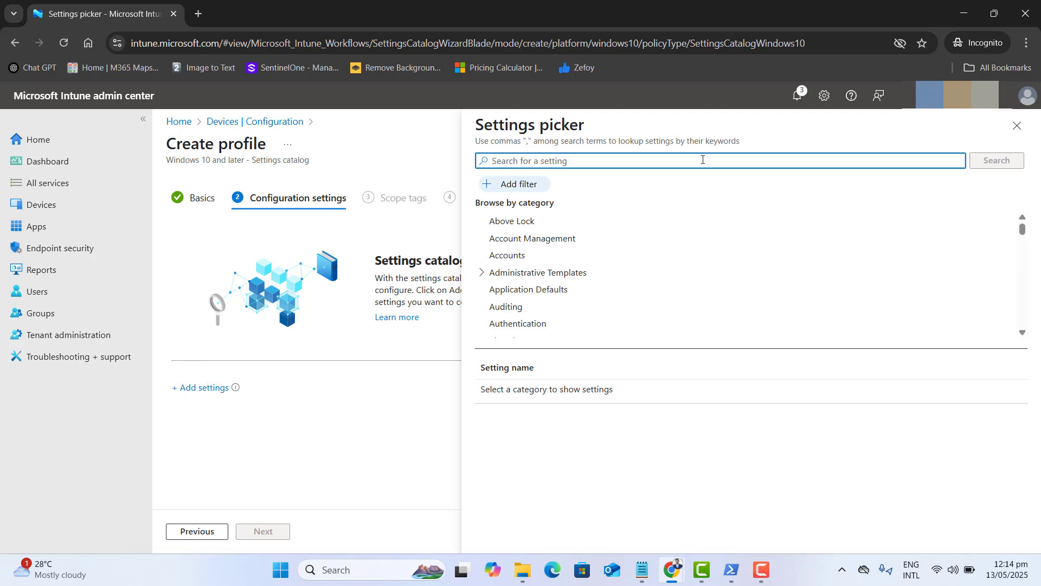
text(on)
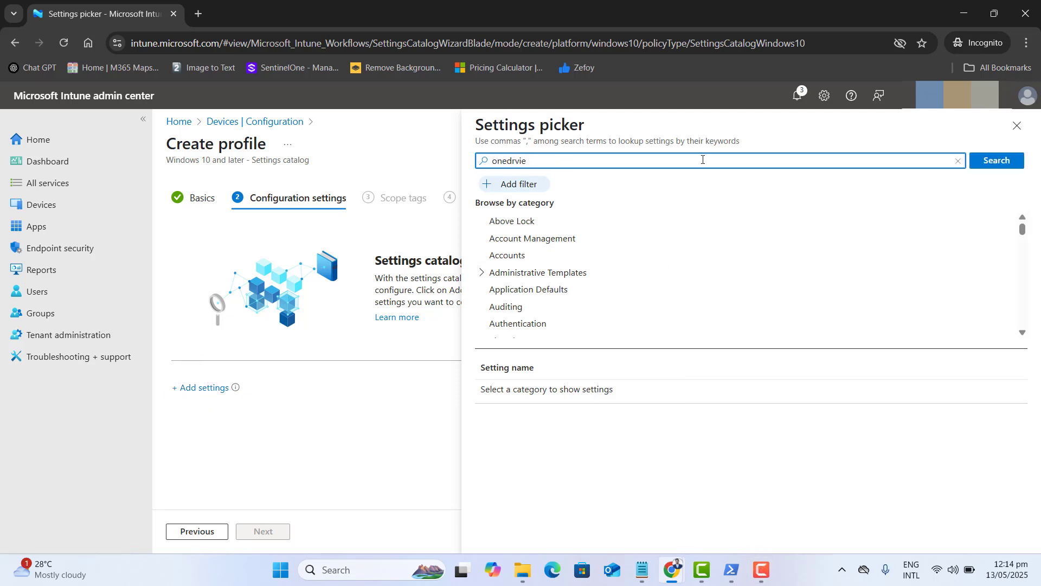
text(edrive)
key(Return)
click(509, 273)
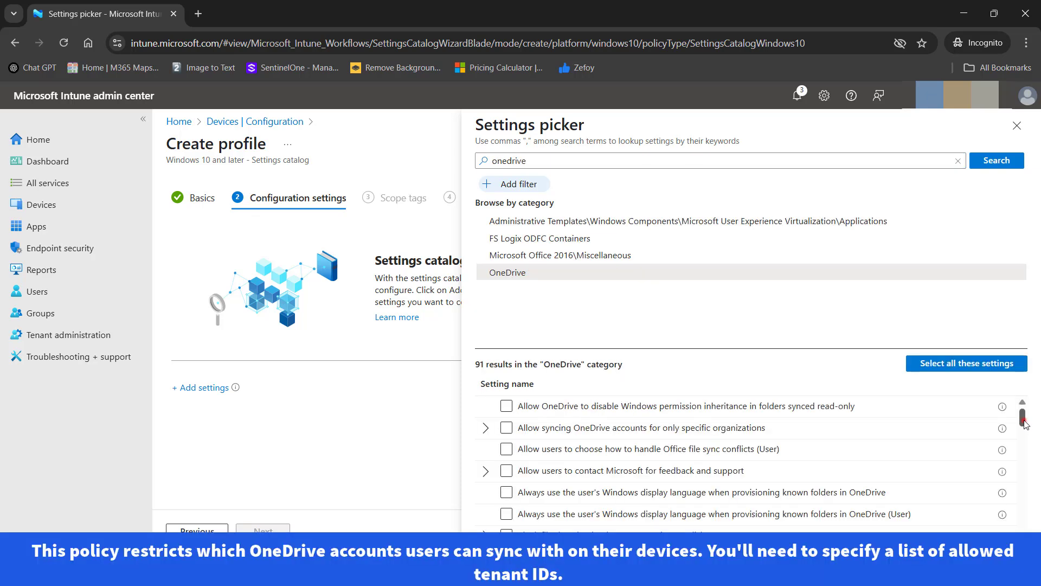
click(602, 429)
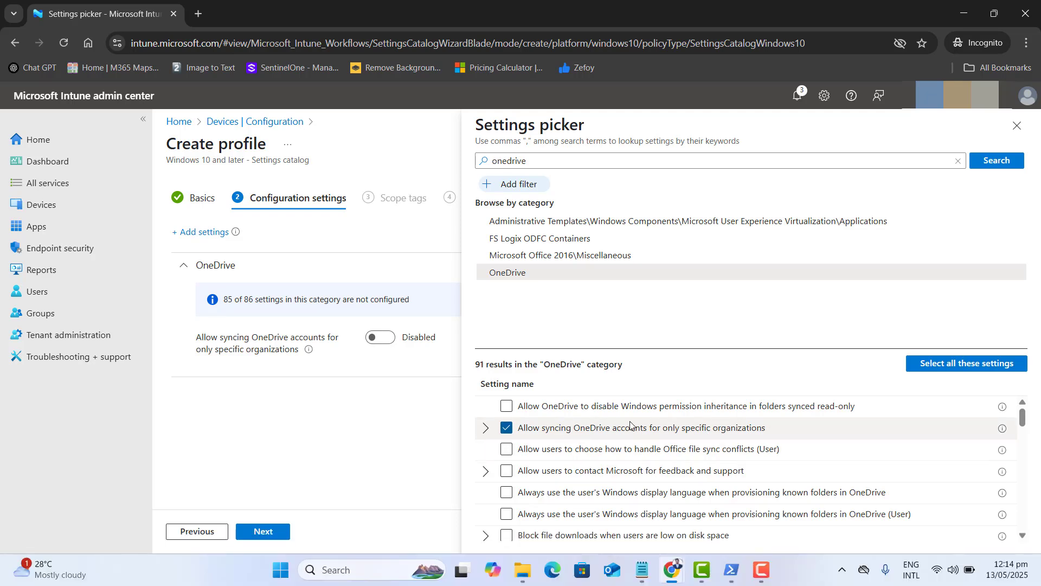
click(1021, 126)
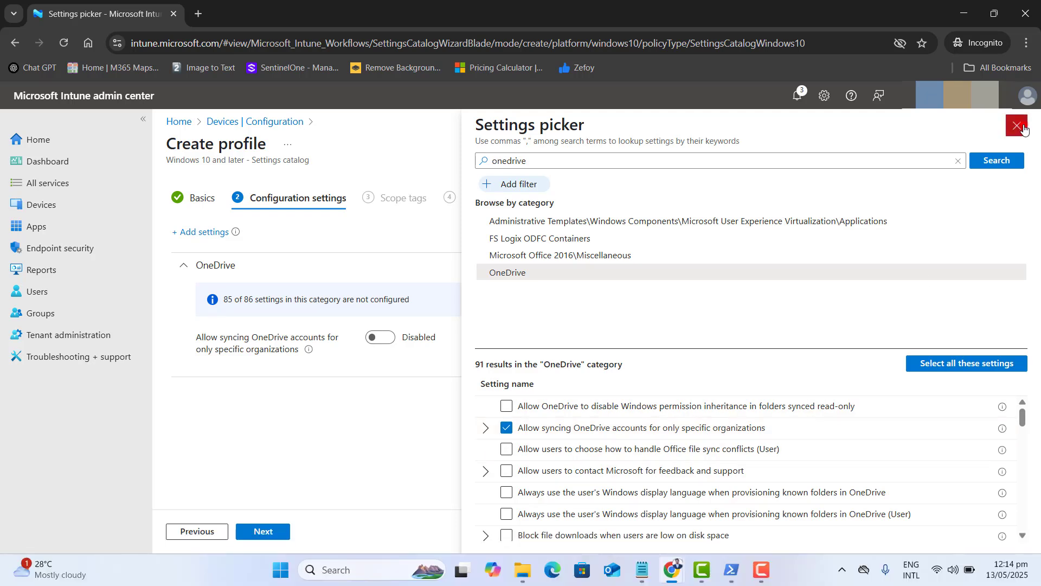
click(375, 341)
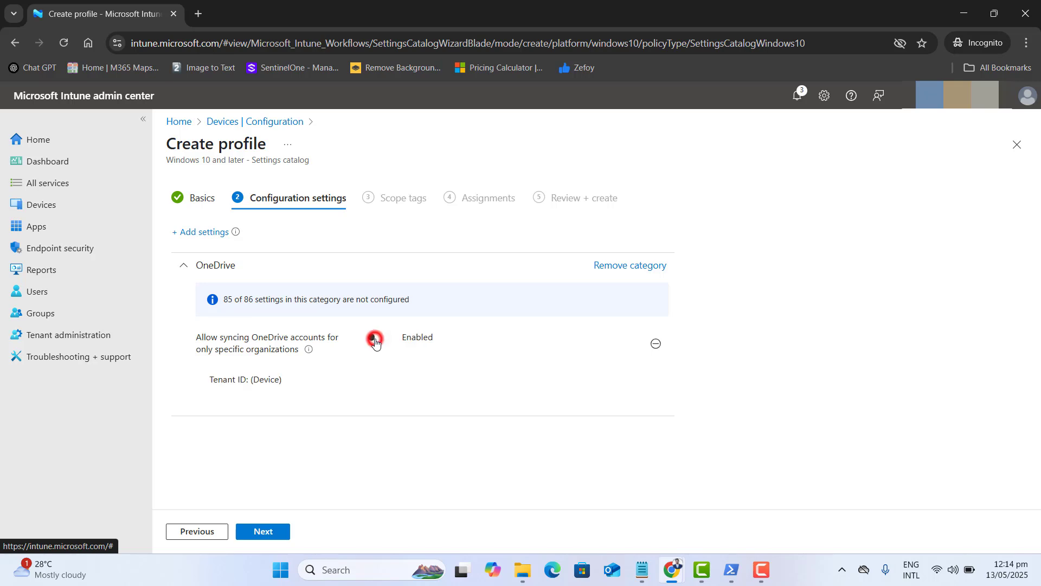
click(285, 426)
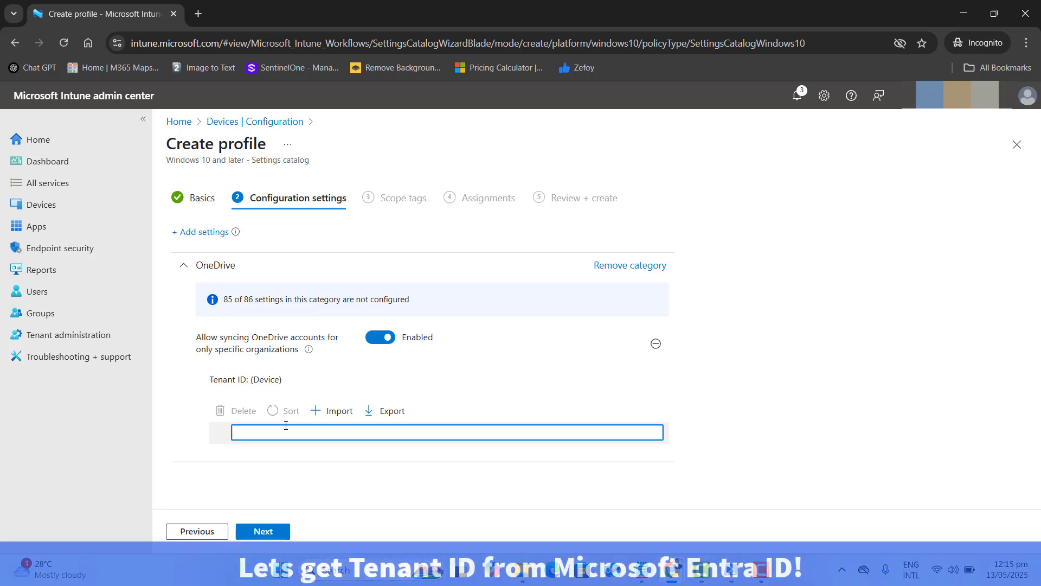
Open the Azure portal at portal.azure.com in a new browser tab.
click(199, 14)
text(por)
click(208, 40)
text(ta;)
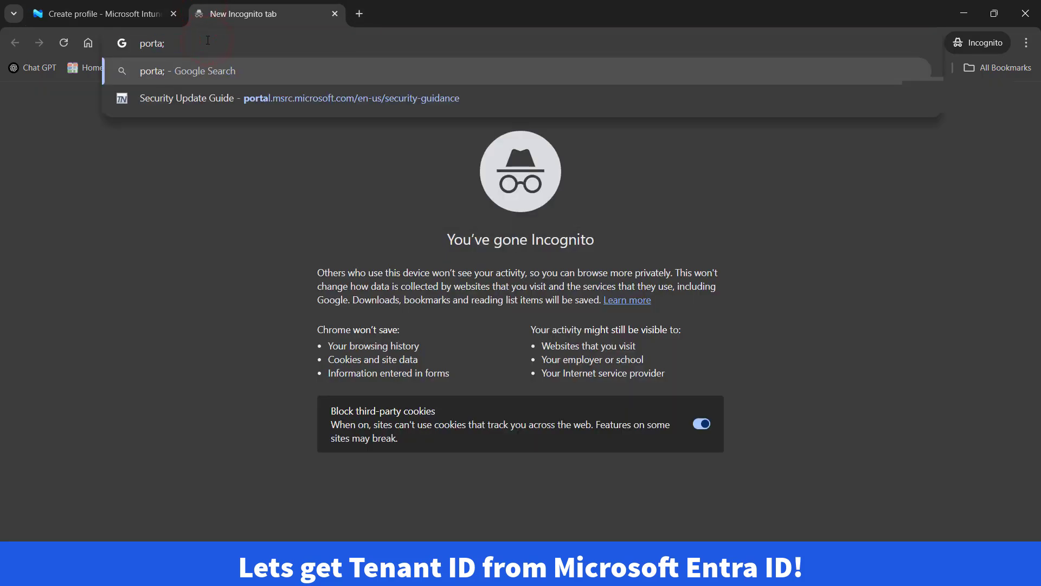
key(BackSpace)
text(l.azure.com)
key(Return)
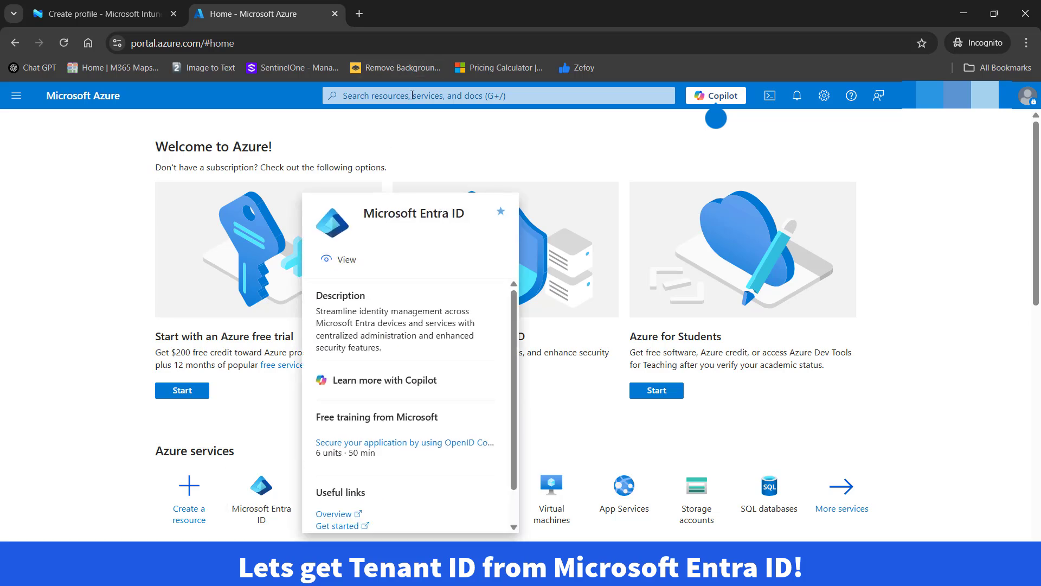
Search the Azure portal for "microsoft entra id" and open the Microsoft Entra ID service overview.
click(412, 95)
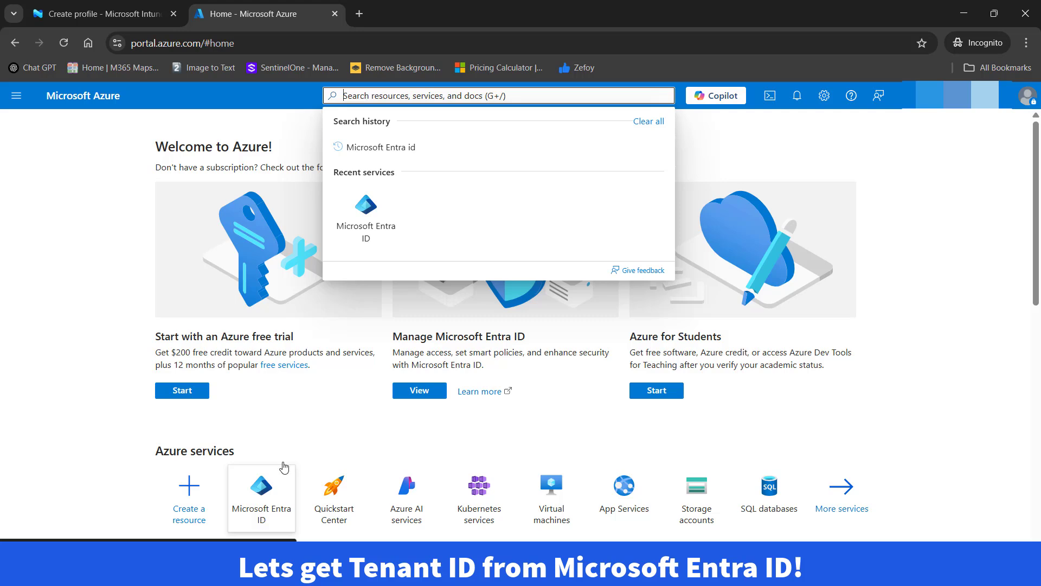
click(432, 98)
text(mic)
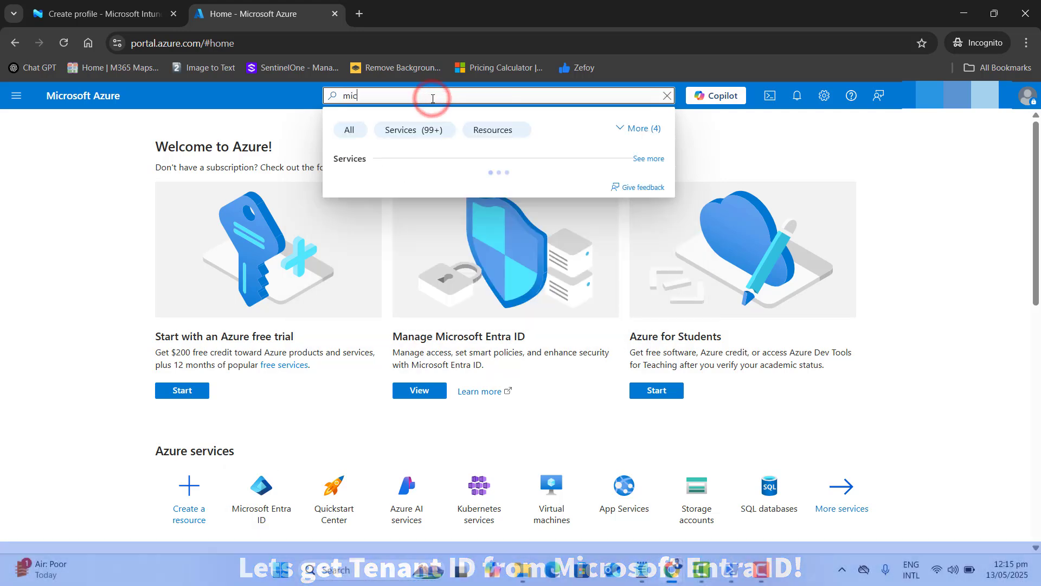
text(rosoft entra)
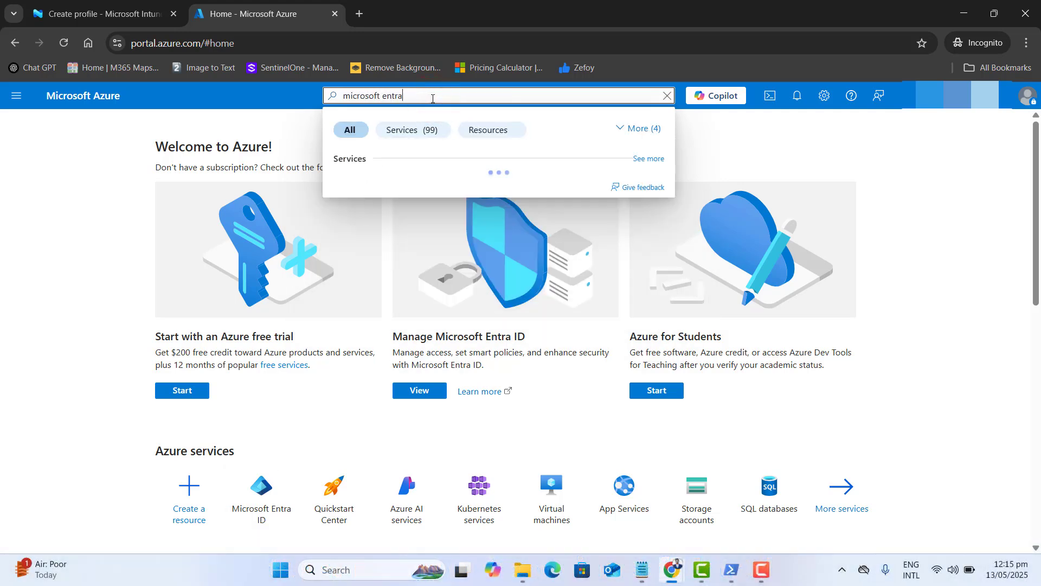
text( id)
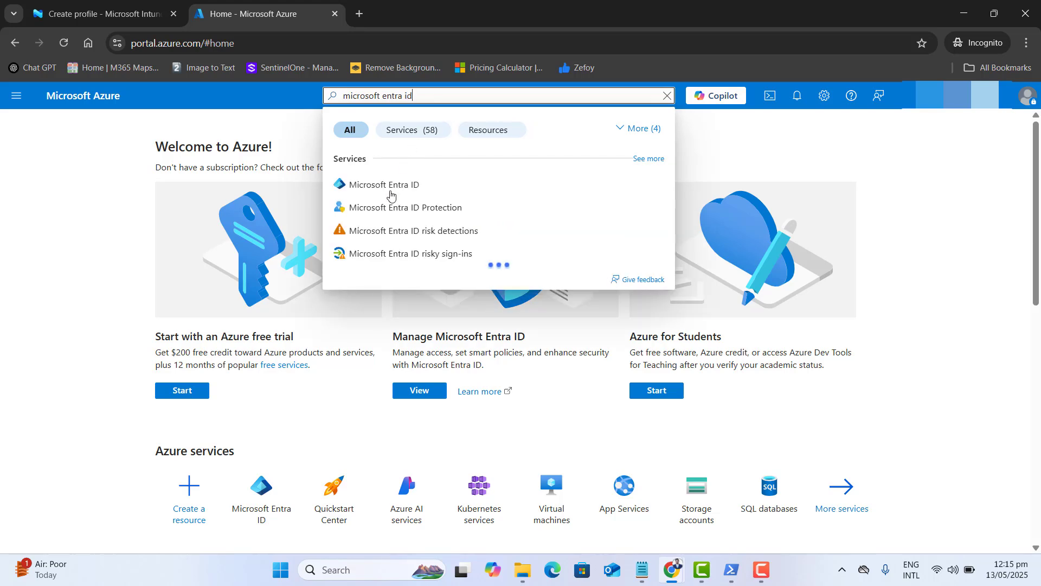
click(391, 187)
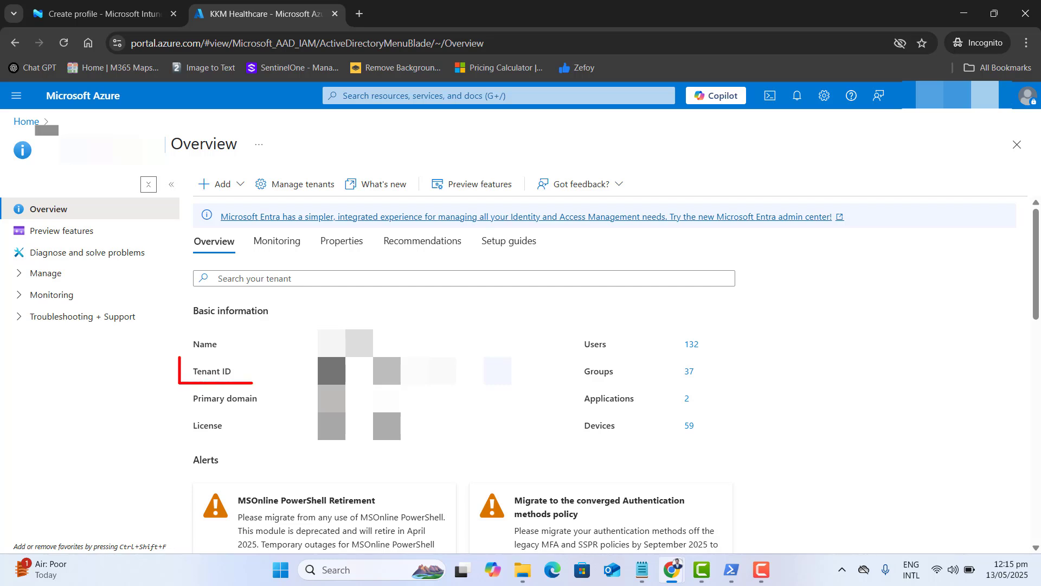
Copy the tenant ID from the Entra ID overview and paste it into the Intune profile's Tenant ID: (Device) list.
drag(319, 371, 482, 372)
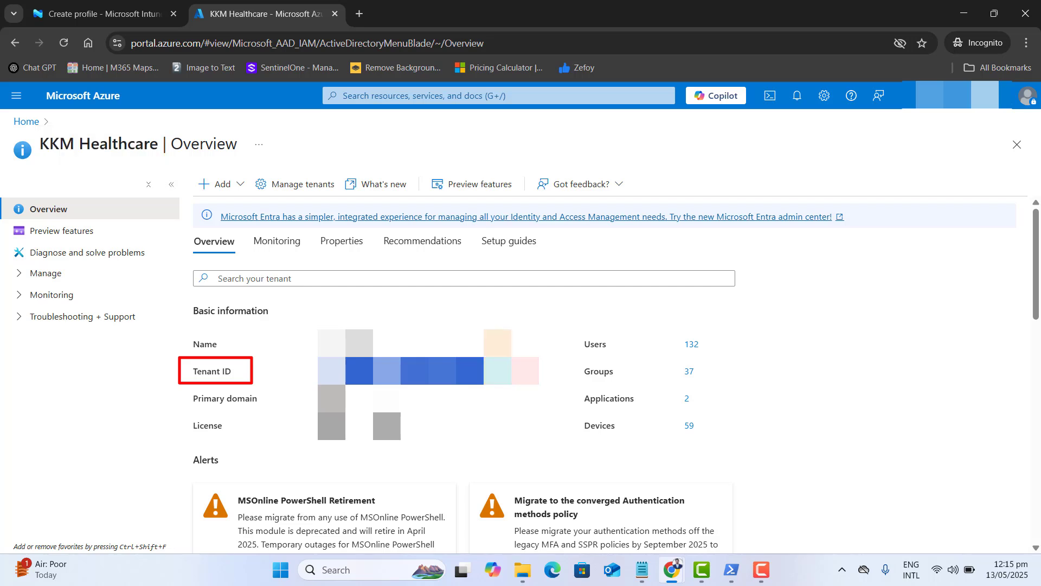
click(103, 14)
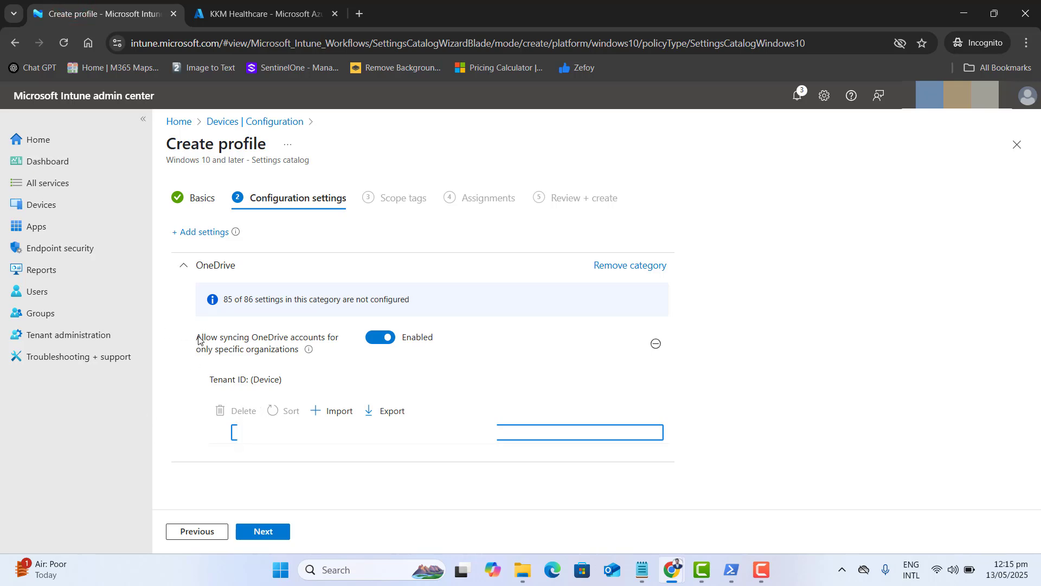
drag(198, 339, 299, 355)
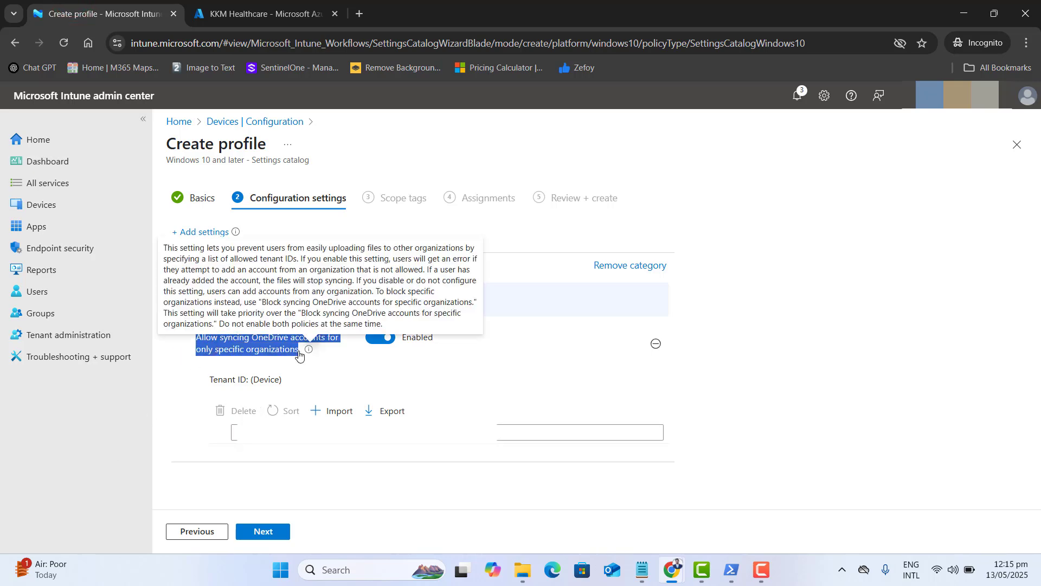
click(175, 433)
click(238, 432)
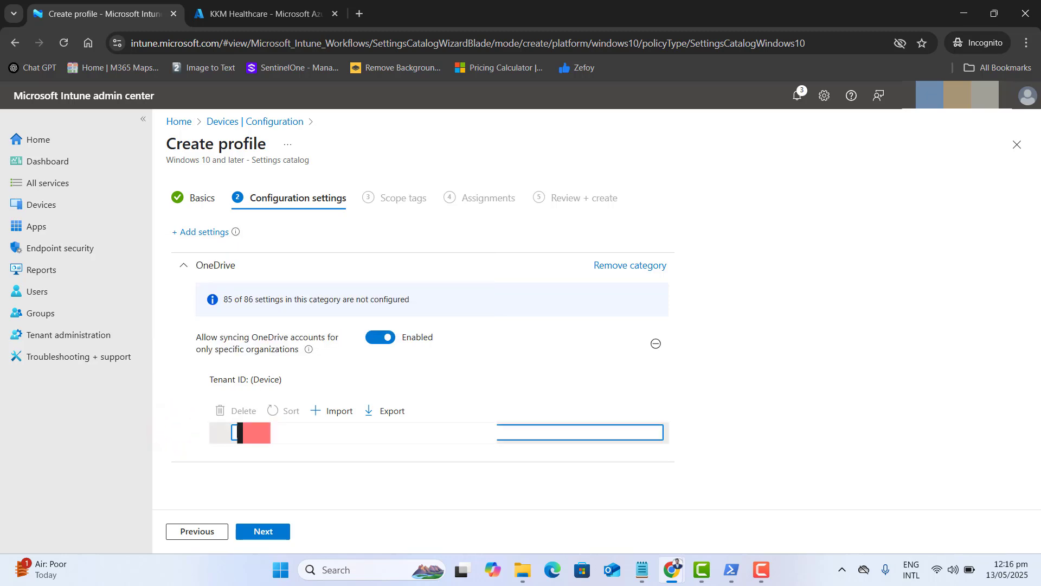
key(ctrl+v)
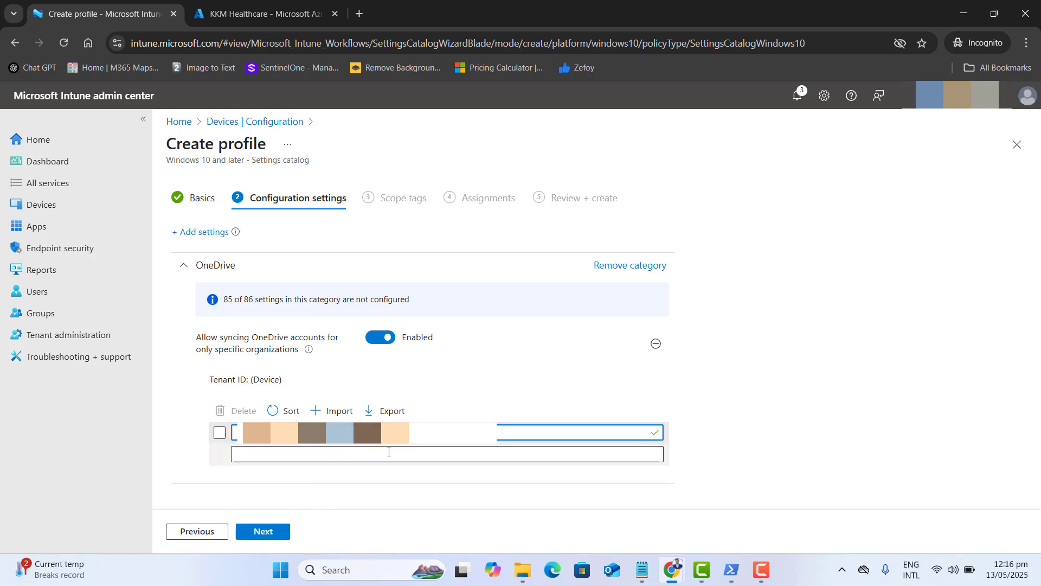
Keep the Default scope tag and assign the profile to the included group "All Company with Company Device E3".
click(263, 531)
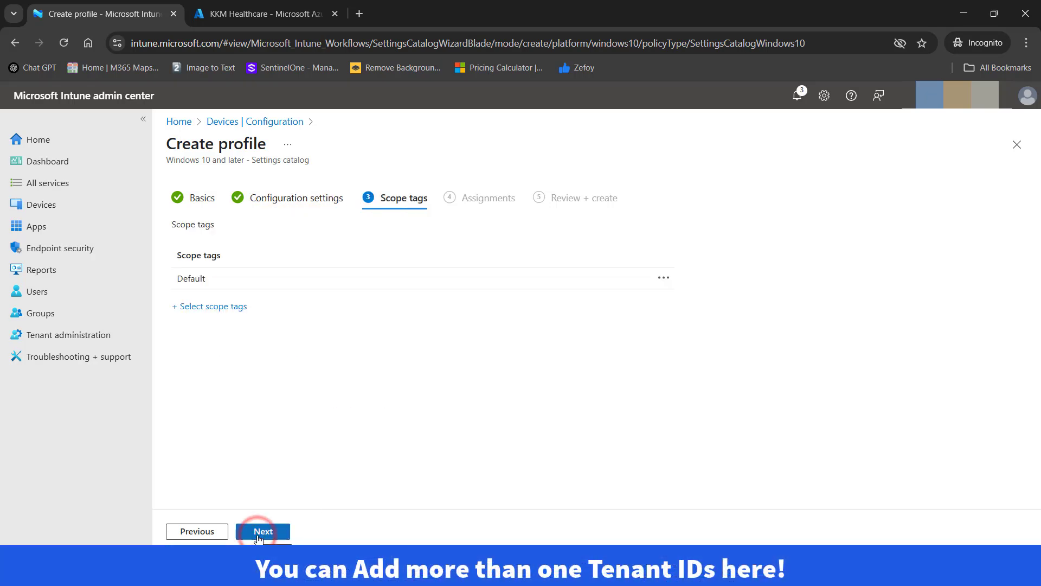
click(263, 531)
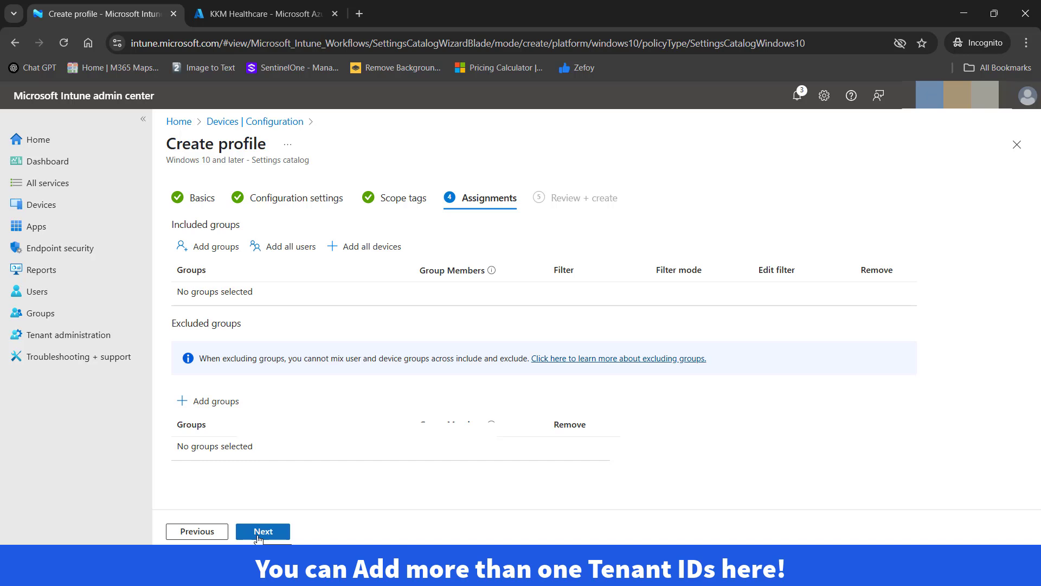
click(213, 245)
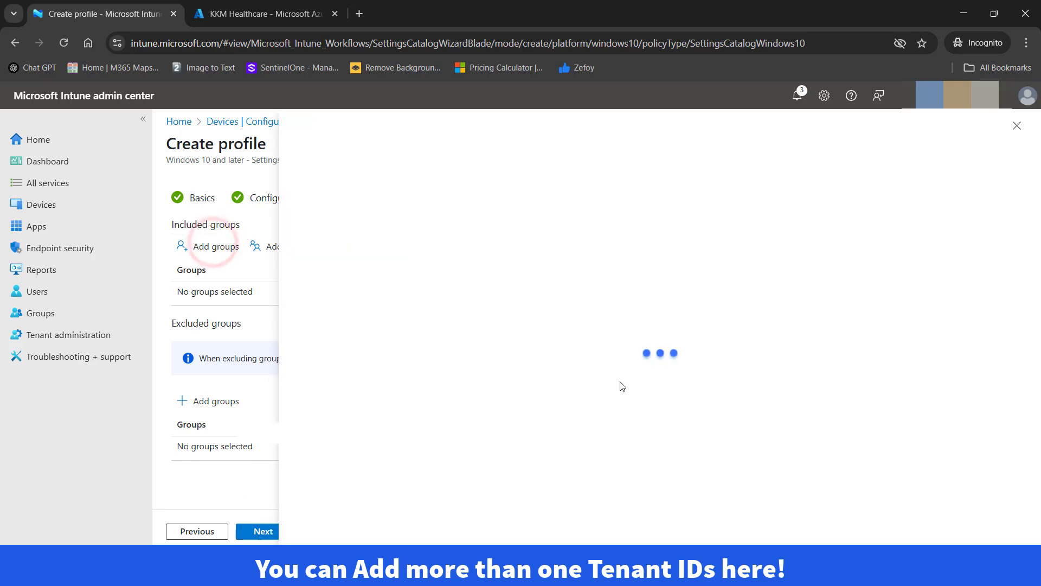
click(337, 262)
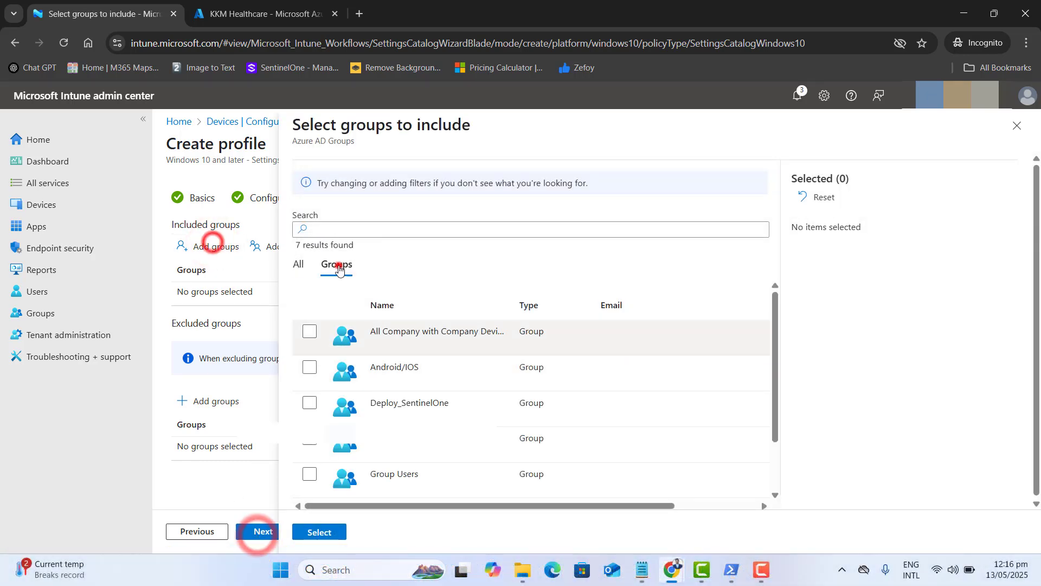
click(310, 331)
click(327, 532)
Review the profile summary, including its assignments, and create the OneDrive sync profile.
click(263, 532)
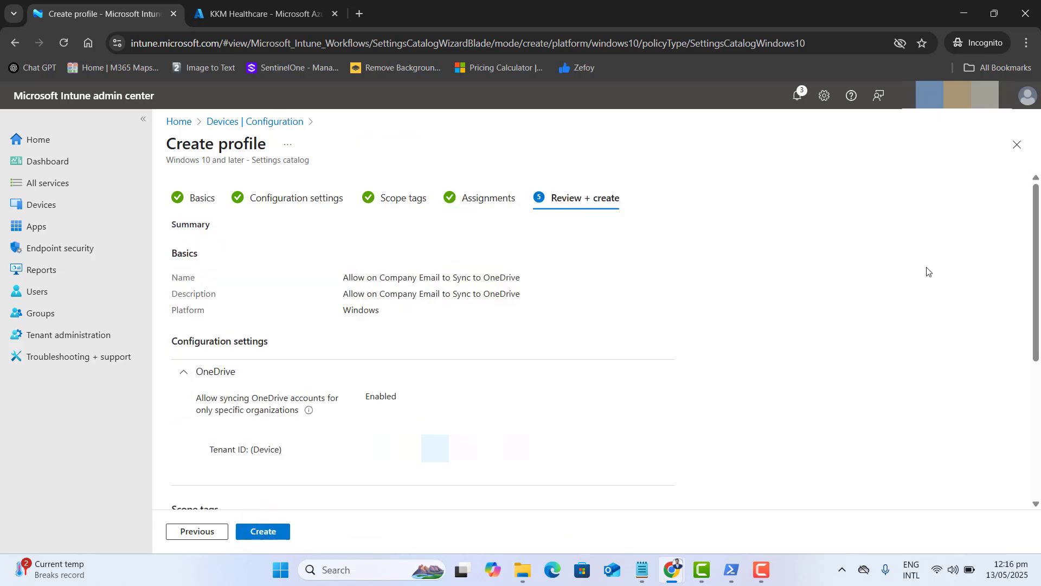
scroll(1037, 296, down, 5)
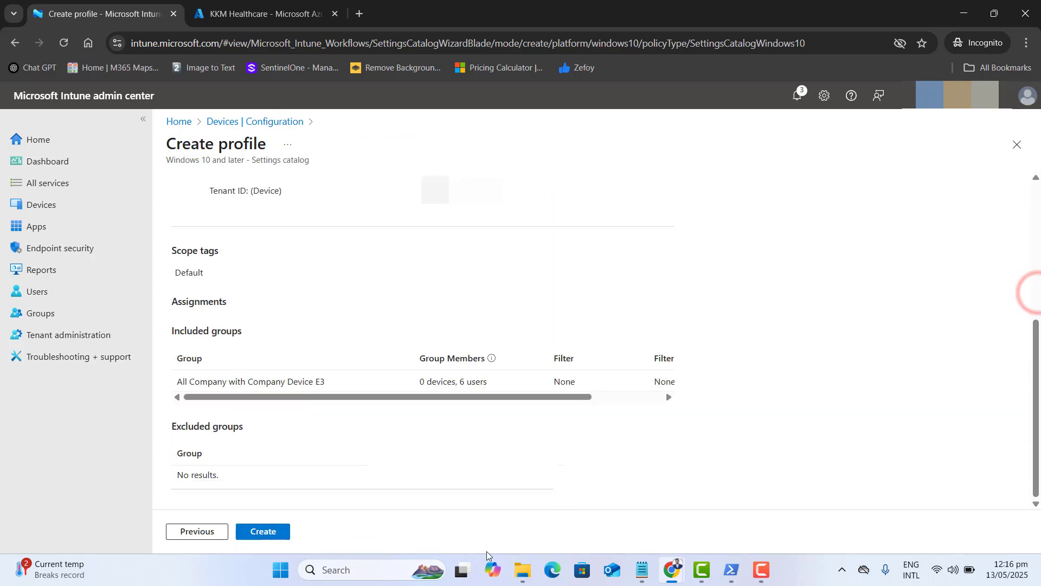
click(263, 533)
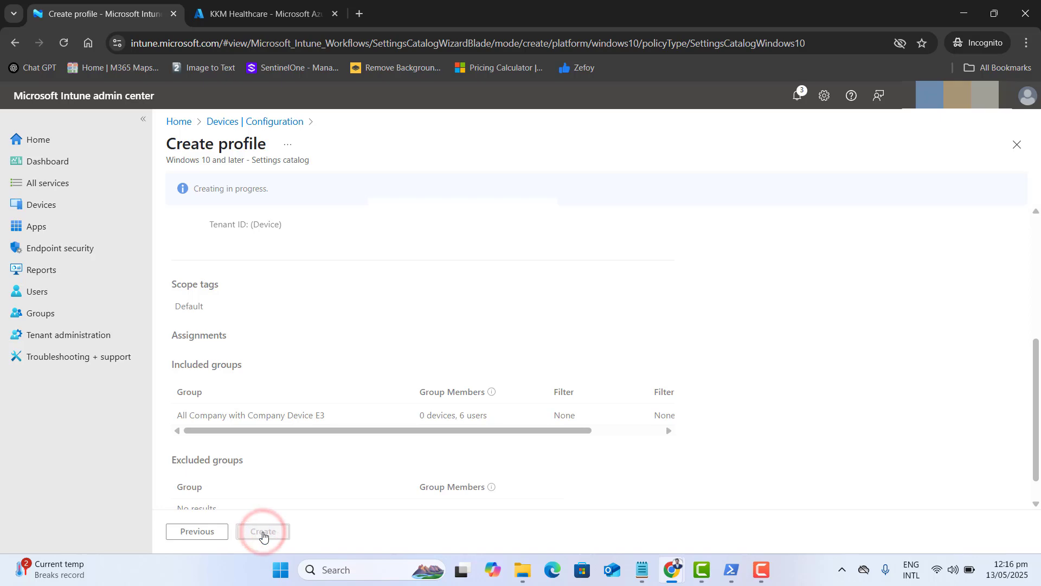